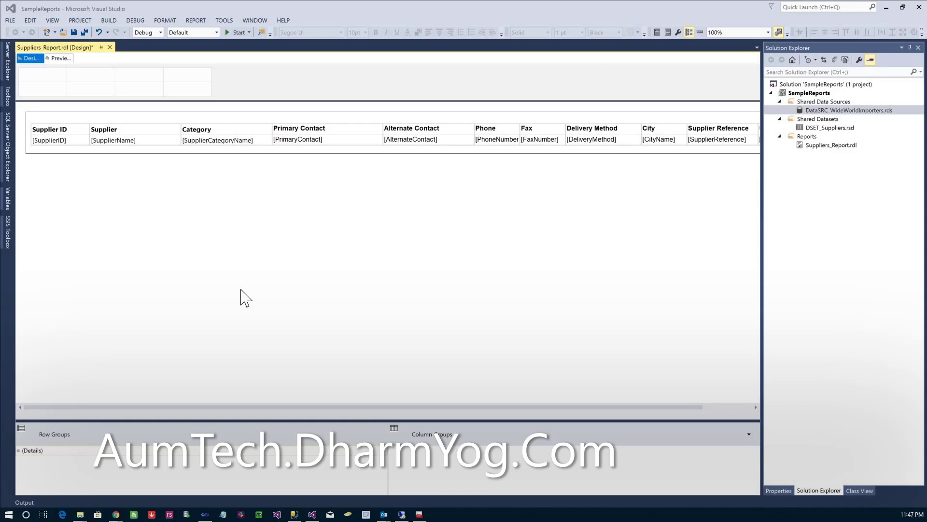
Focus the Suppliers_Report.rdl designer, cycle the side panels, and dismiss SQL Server Object Explorer
double_click(831, 145)
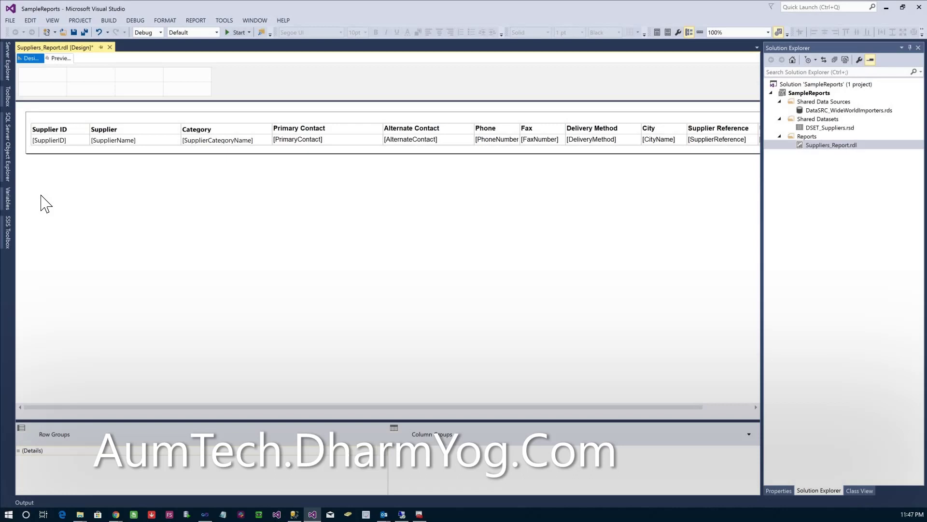
click(8, 221)
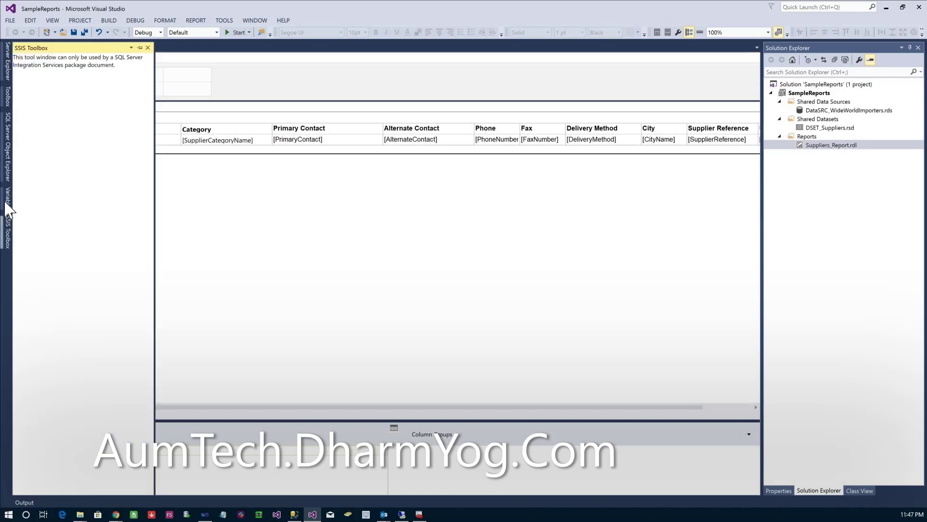
click(8, 198)
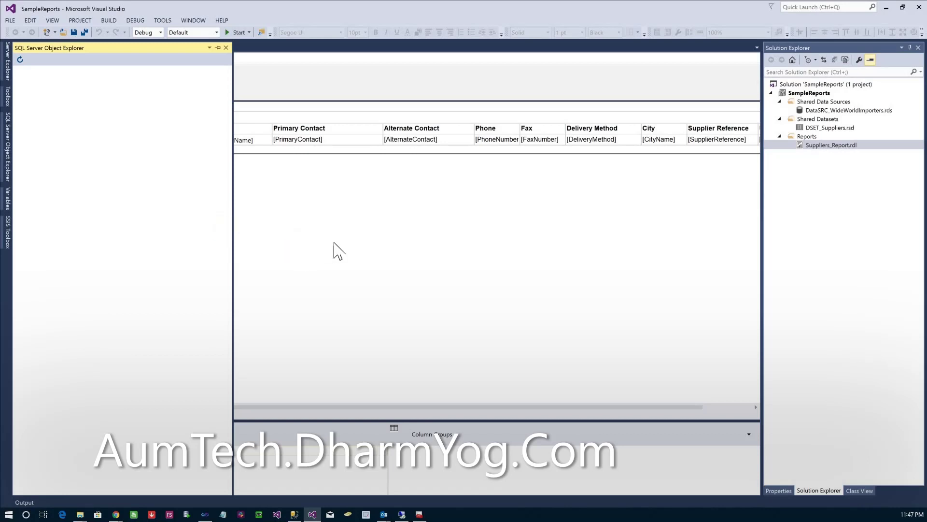
click(241, 86)
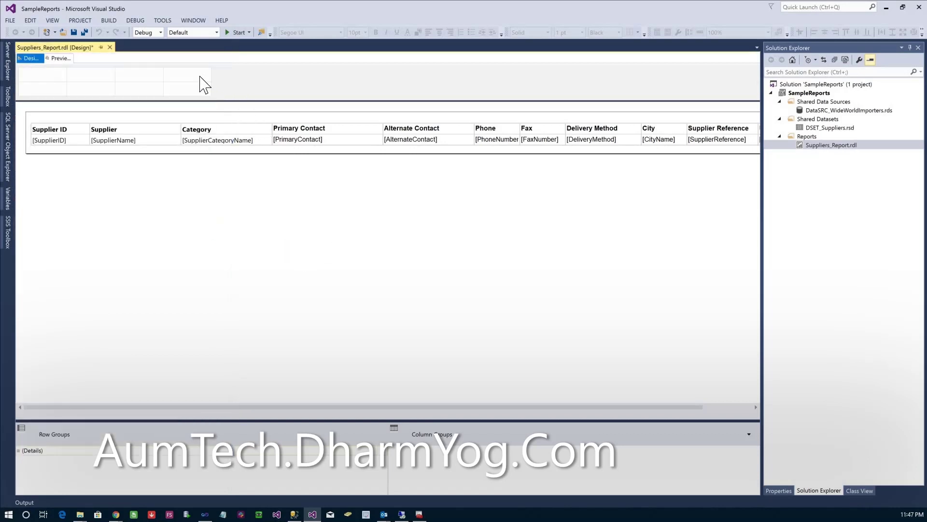
Show the Report Data pane and select the SupplierID field in DSET_Suppliers
click(53, 21)
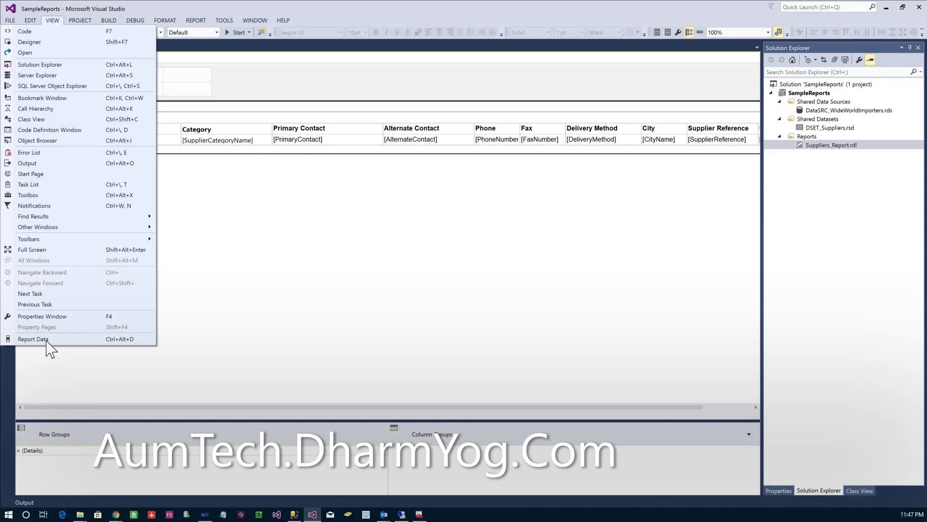
click(32, 340)
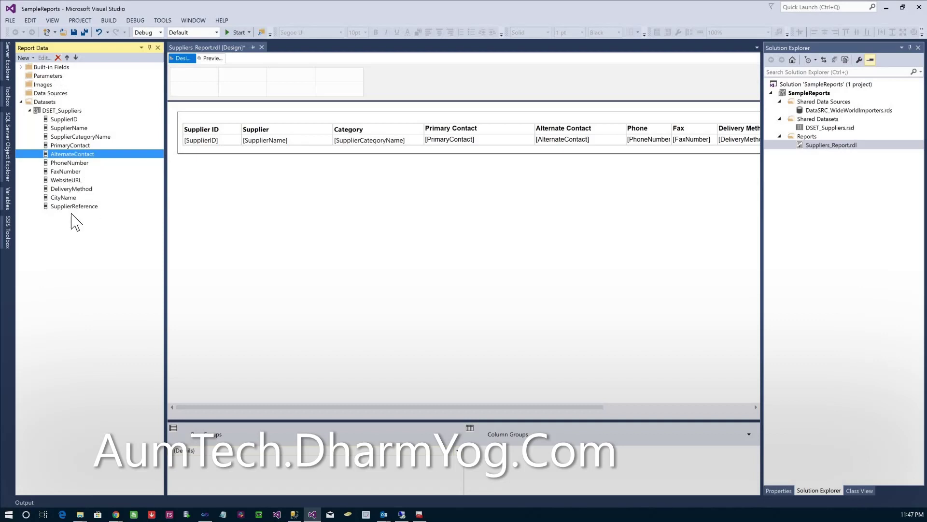
key(Home)
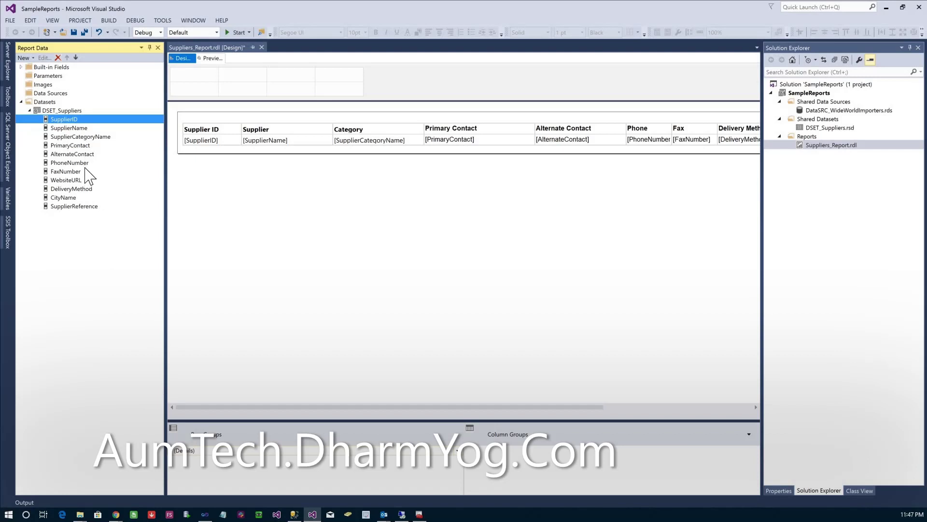
click(53, 20)
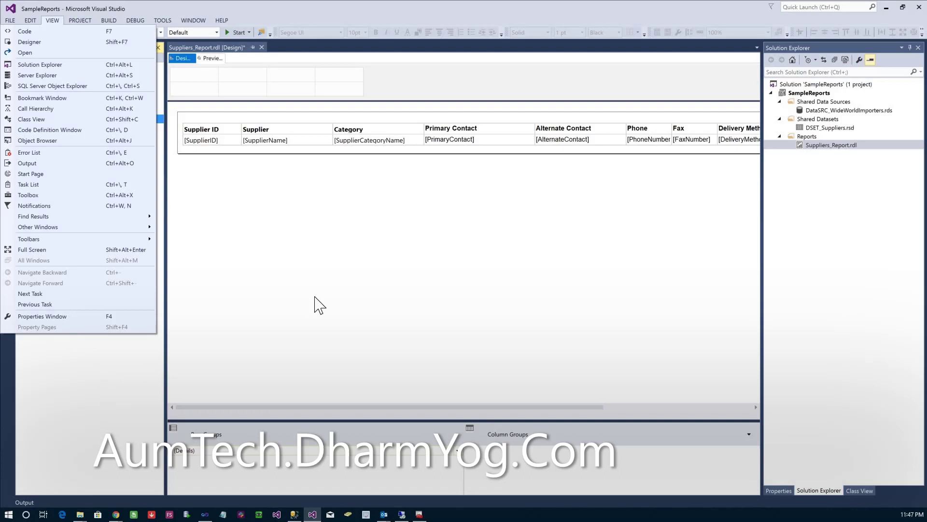
Dismiss the View menu, close the Report Data pane, and reopen it with Ctrl+Alt+D
click(143, 386)
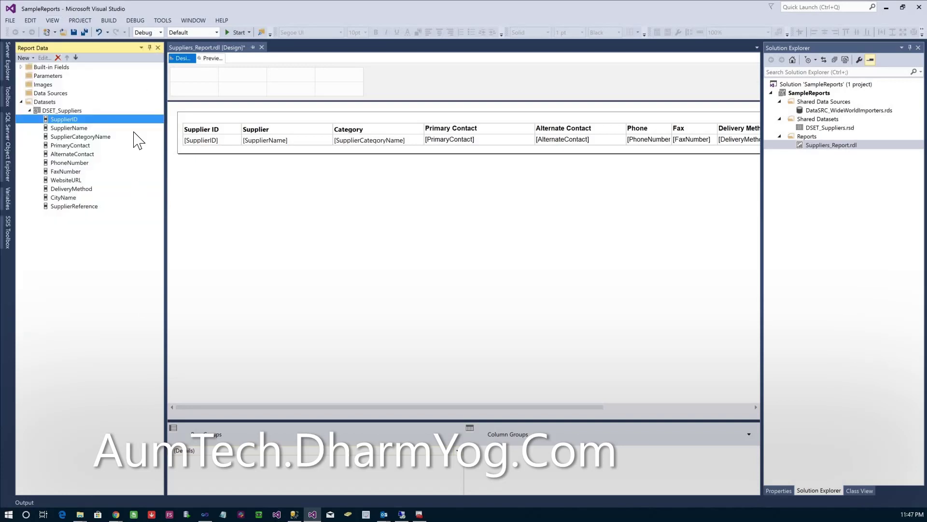
click(158, 48)
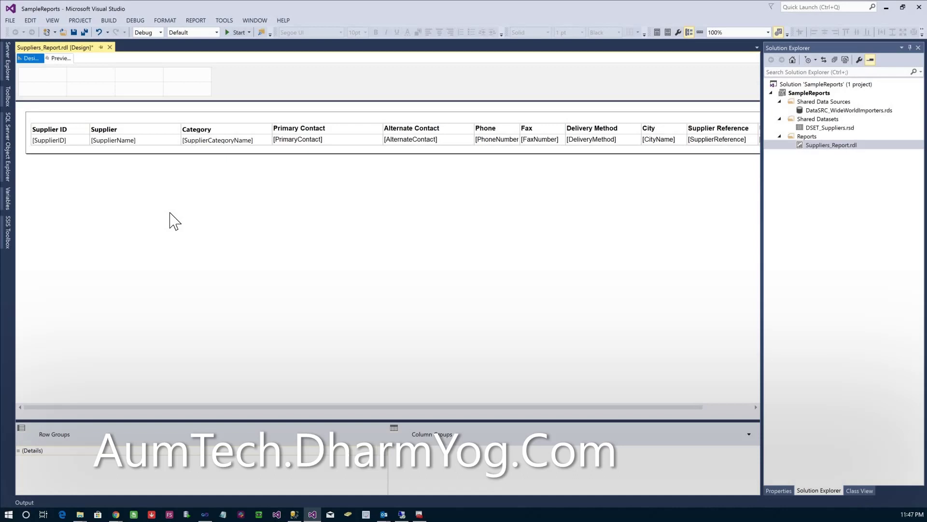
key(ctrl+alt+d)
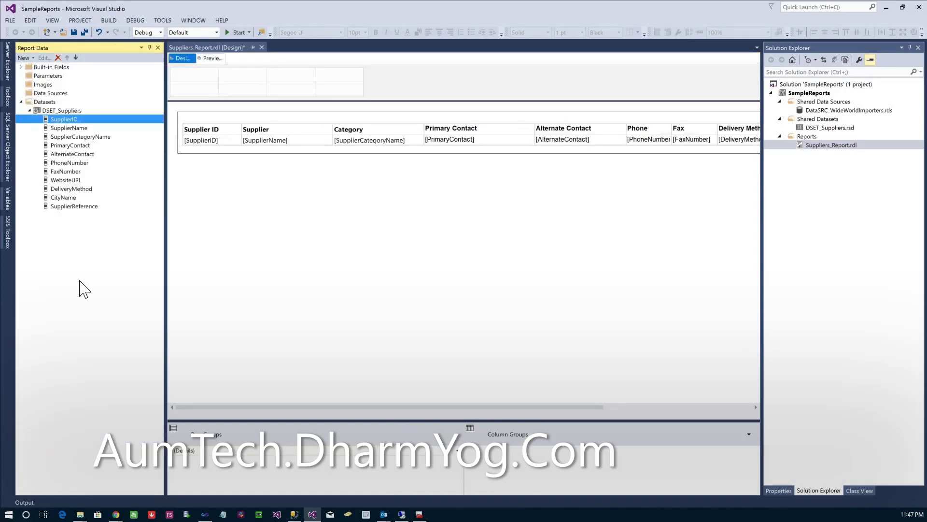